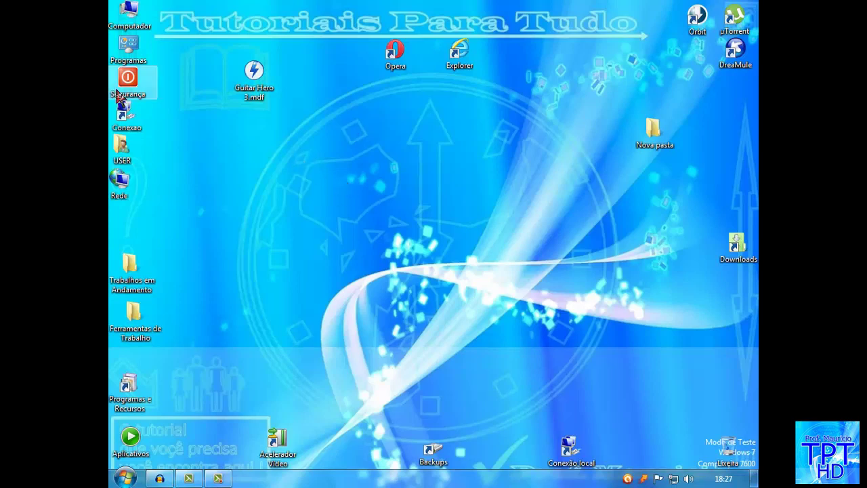
# Step: Move the Guitar Hero 3.mdf file on the desktop to just above the Nova pasta folder
pyautogui.moveTo(252, 74); pyautogui.dragTo(637, 41)
pyautogui.click(536, 124)
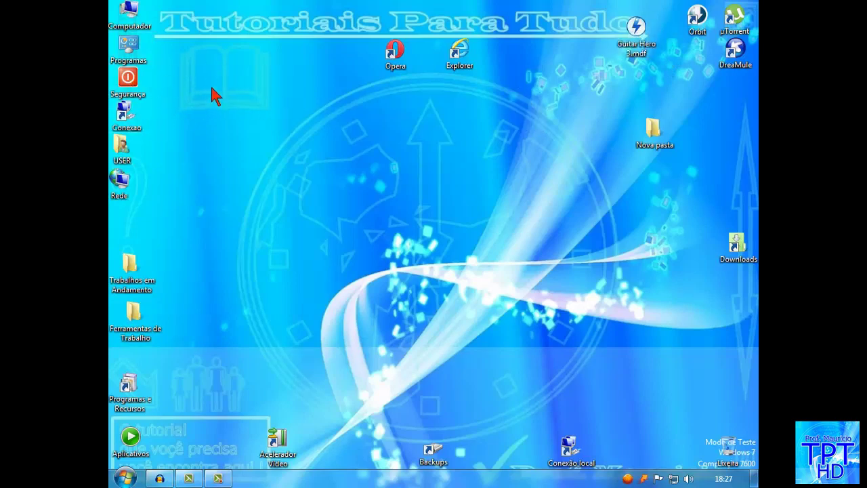
# Step: Launch DAEMON Tools Lite from the Programas folder, close that folder and bring the program back into view
pyautogui.doubleClick(142, 57)
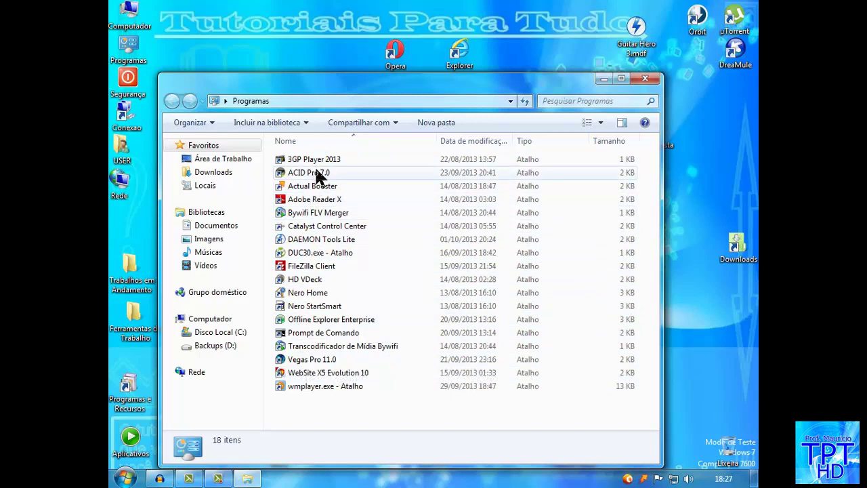
pyautogui.click(316, 246)
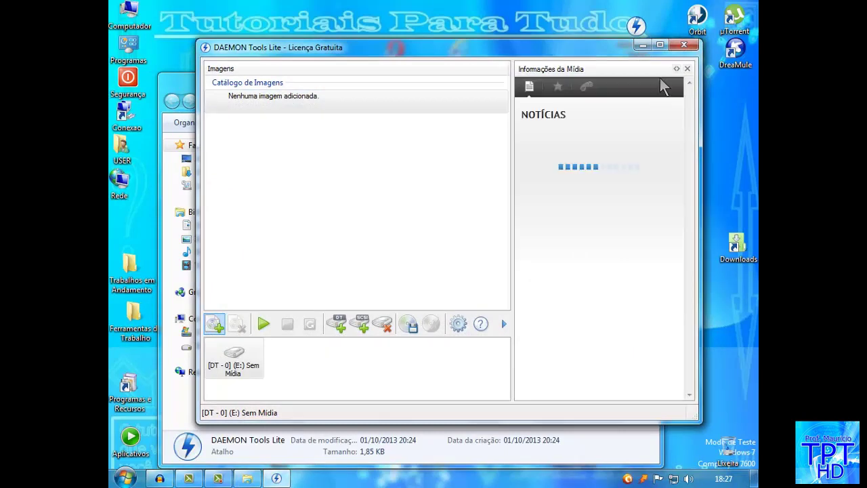
pyautogui.click(644, 46)
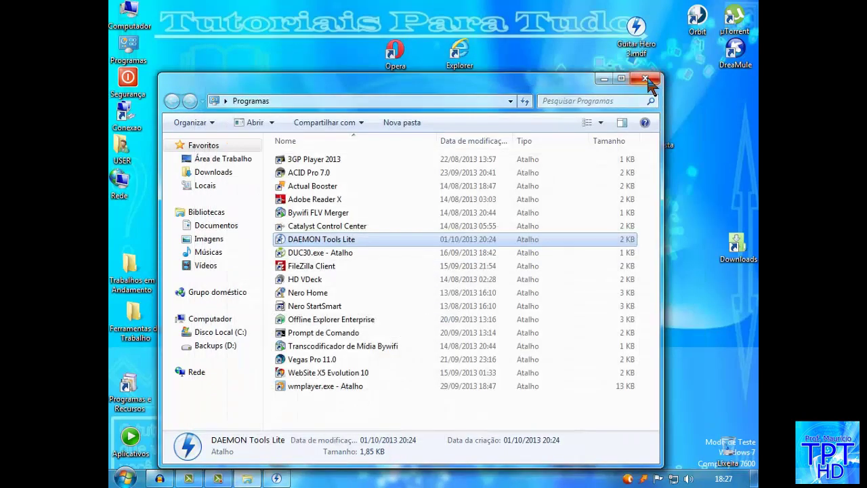
pyautogui.click(653, 79)
pyautogui.click(251, 479)
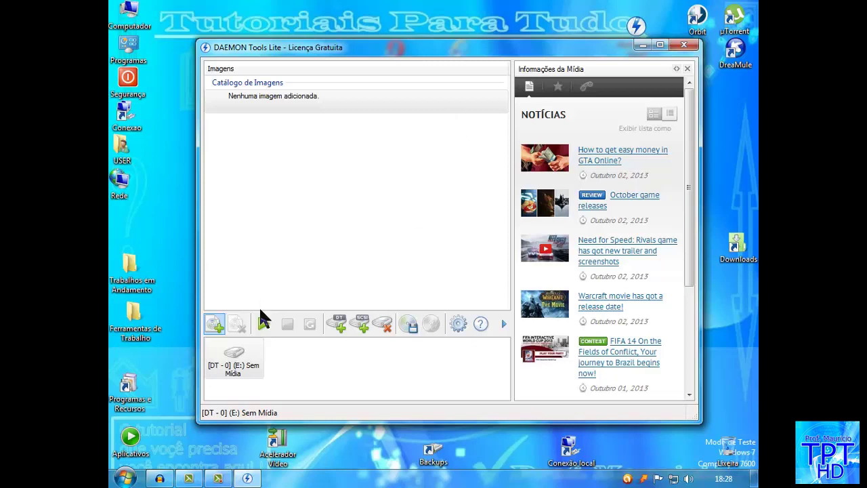
# Step: Remove the existing virtual drive [DT - 0] (E:) and add a new DT virtual drive
pyautogui.click(233, 359)
pyautogui.click(386, 332)
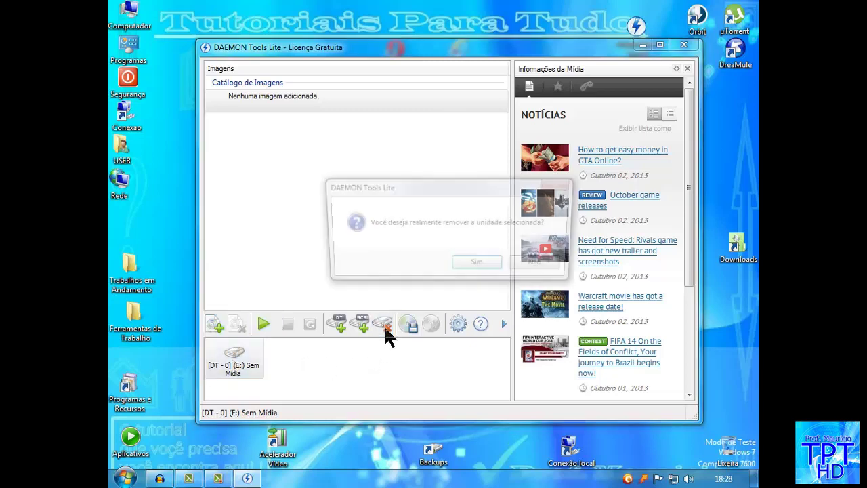
pyautogui.click(481, 264)
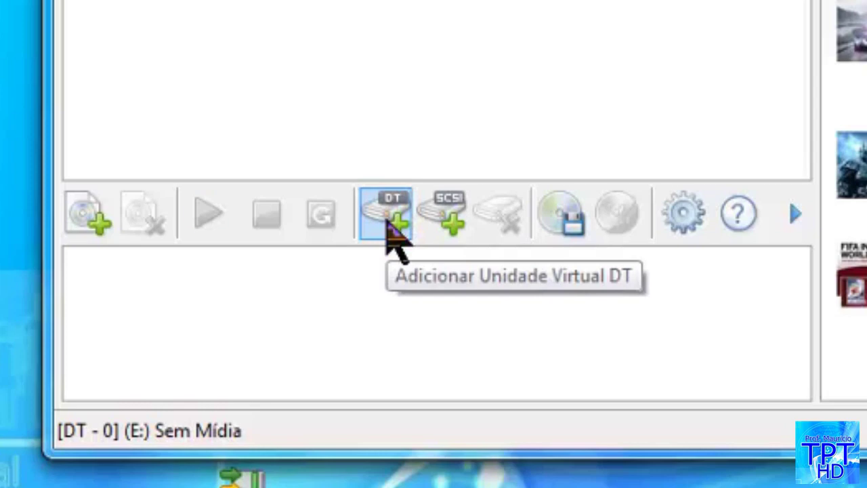
pyautogui.click(389, 222)
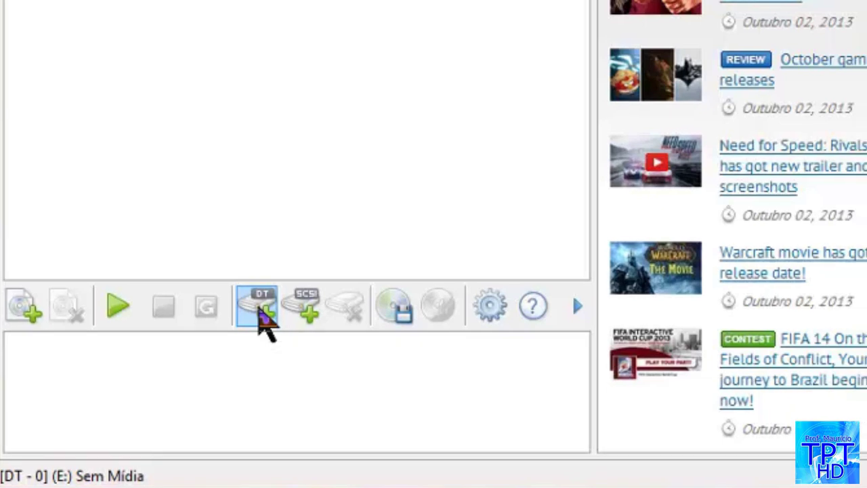
pyautogui.click(388, 224)
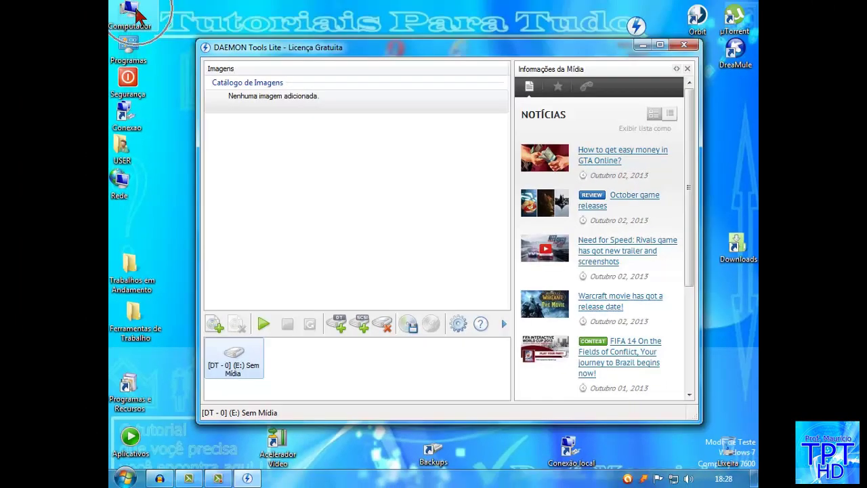
# Step: Check in the Computador window which removable drives the system lists, and minimize the window
pyautogui.doubleClick(136, 10)
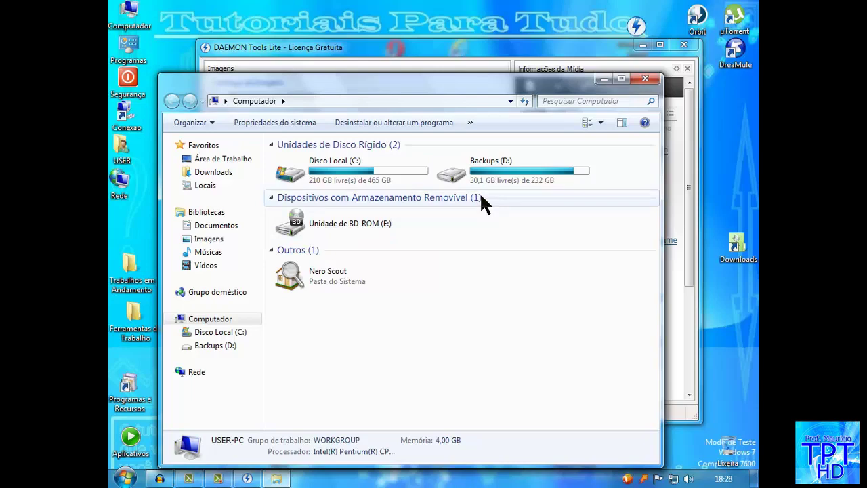
pyautogui.click(604, 79)
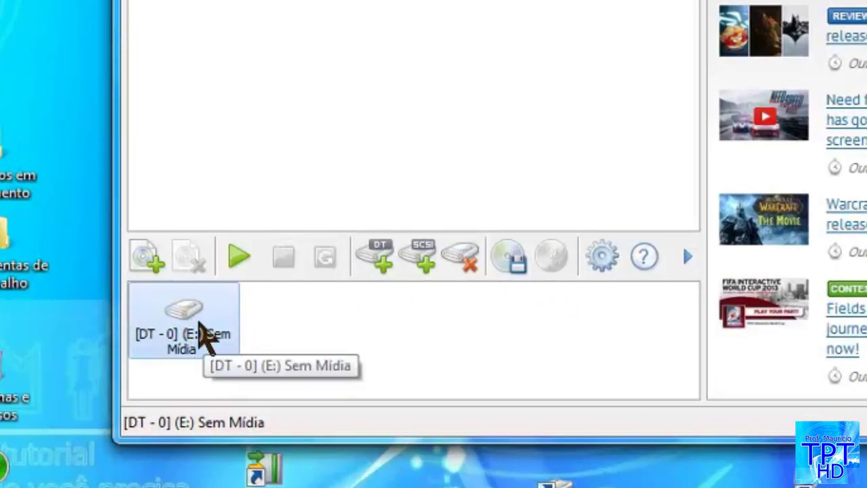
# Step: Mount Guitar Hero 3.mdf from the desktop on virtual drive (E:), with the file filter set to Todos os arquivos (*.*)
pyautogui.rightClick(181, 311)
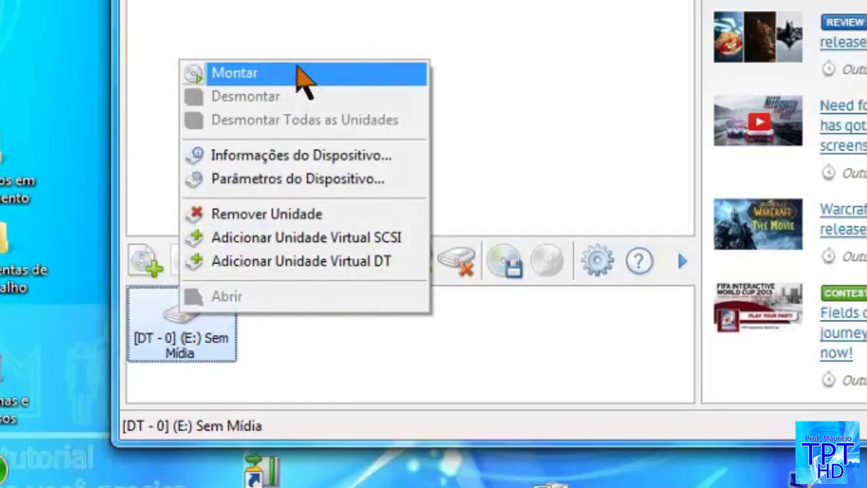
pyautogui.click(305, 71)
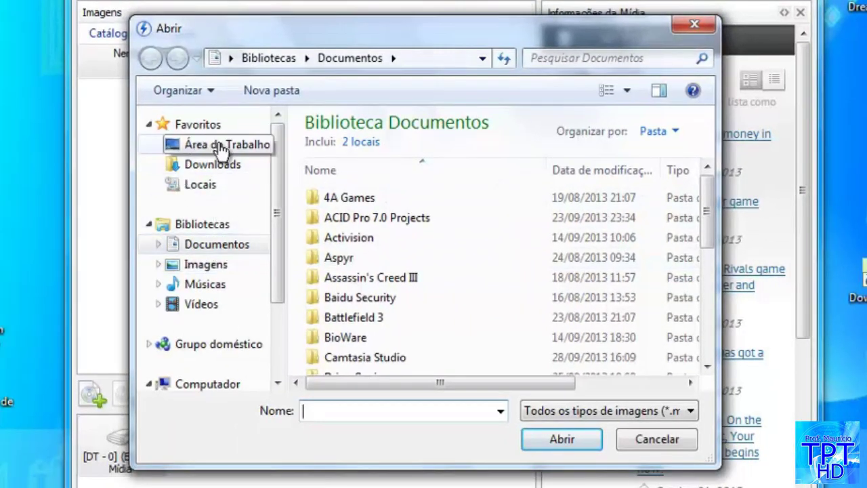
pyautogui.click(102, 184)
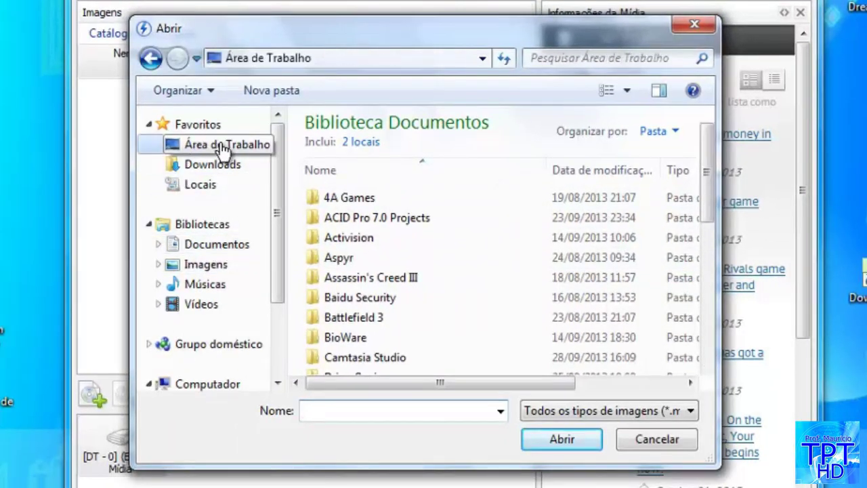
pyautogui.moveTo(706, 156); pyautogui.dragTo(687, 348)
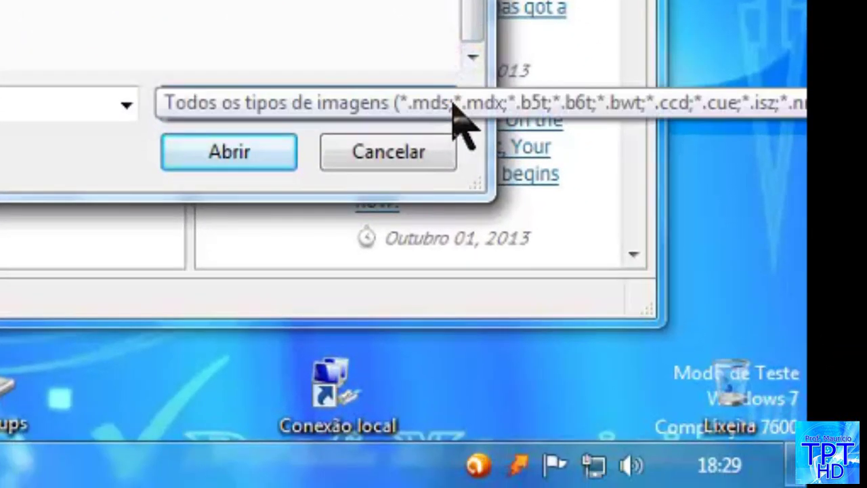
pyautogui.click(579, 264)
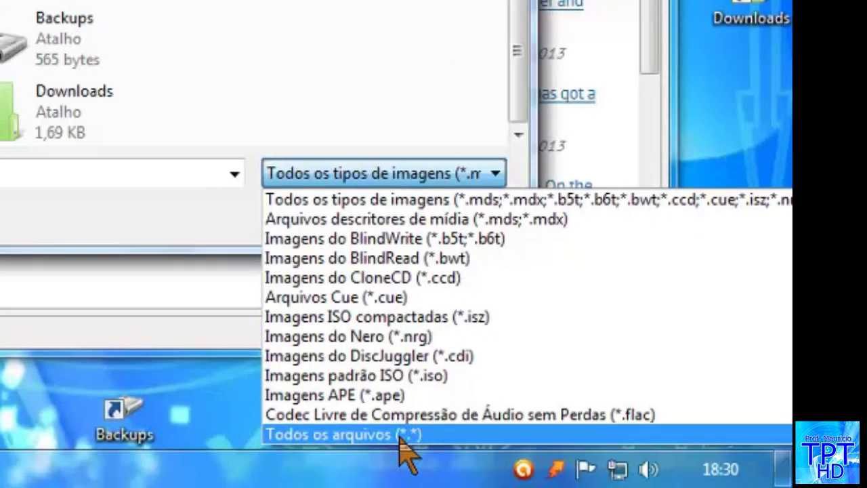
pyautogui.click(328, 424)
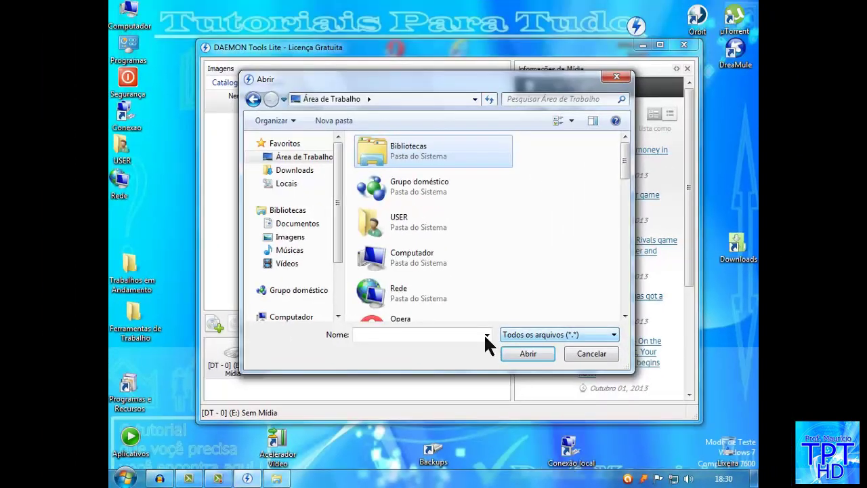
pyautogui.moveTo(625, 160); pyautogui.dragTo(642, 299)
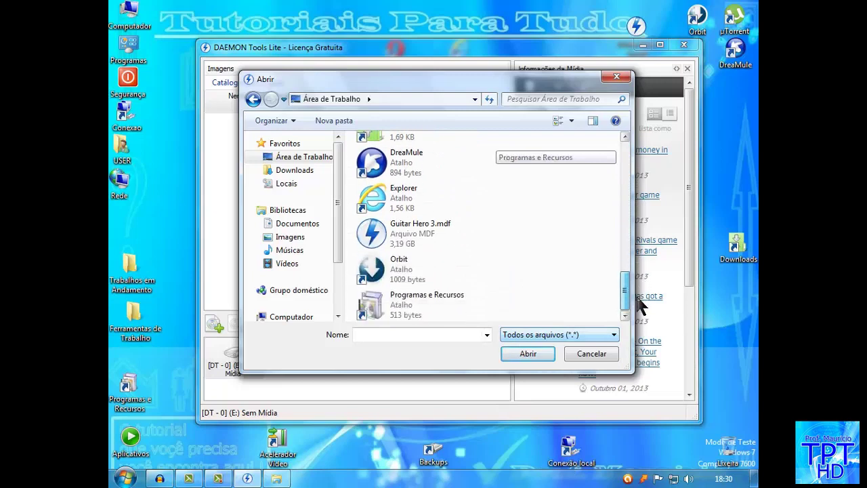
pyautogui.click(424, 238)
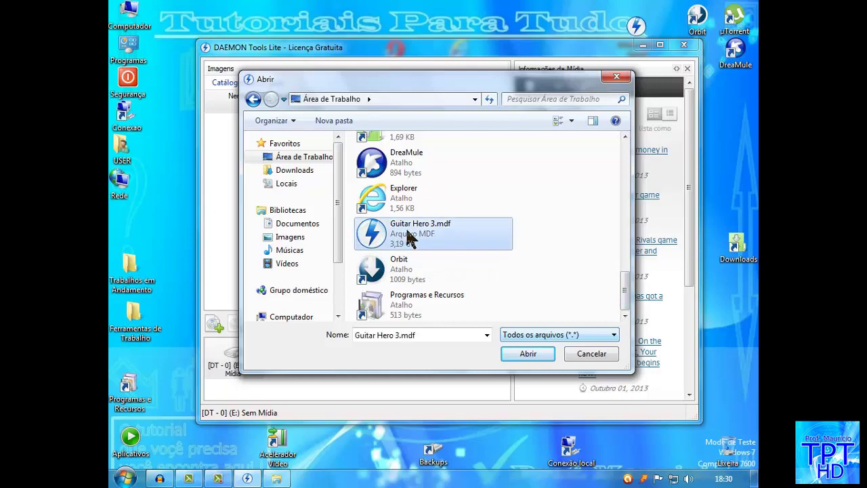
pyautogui.click(528, 353)
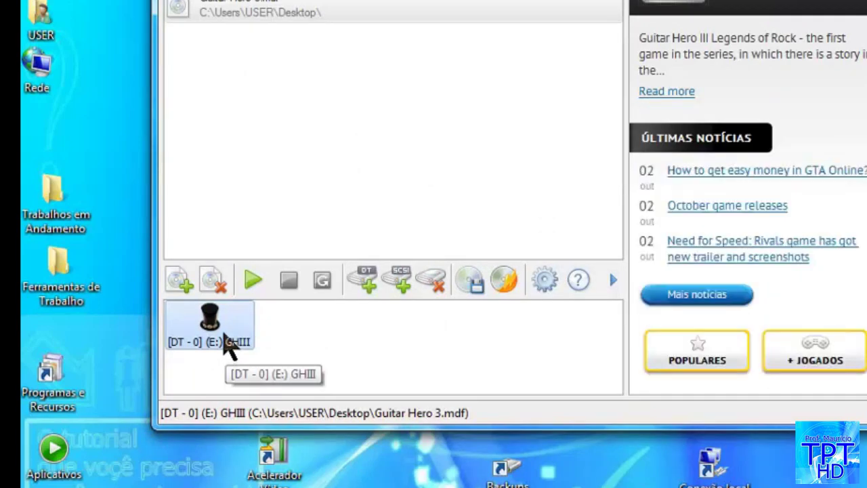
# Step: Review the mounted drive's available actions, browse the Guitar Hero III disc's files in Computador, and close that window
pyautogui.rightClick(219, 317)
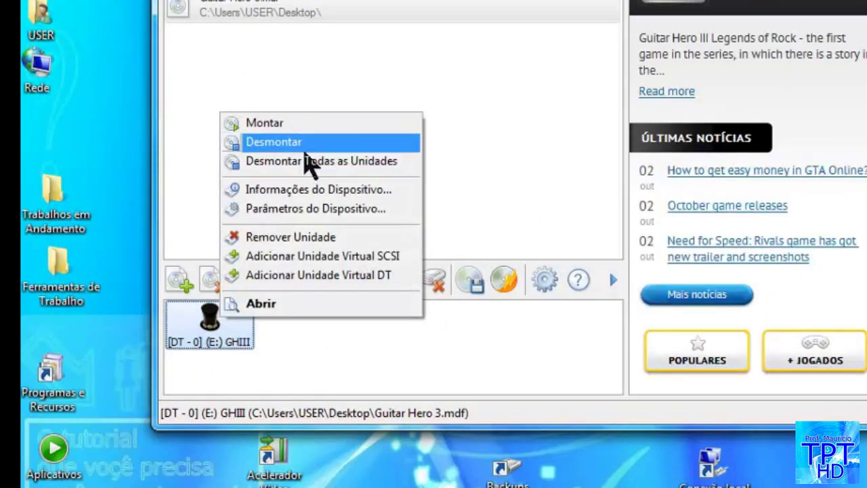
pyautogui.click(321, 369)
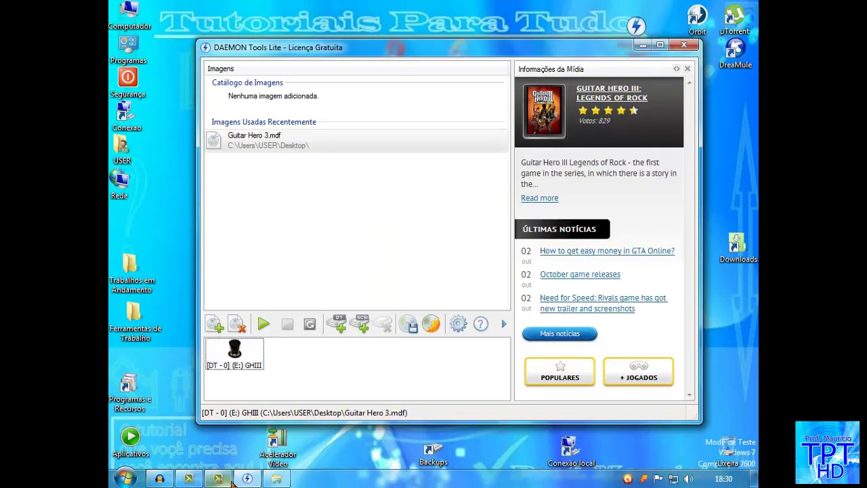
pyautogui.click(276, 478)
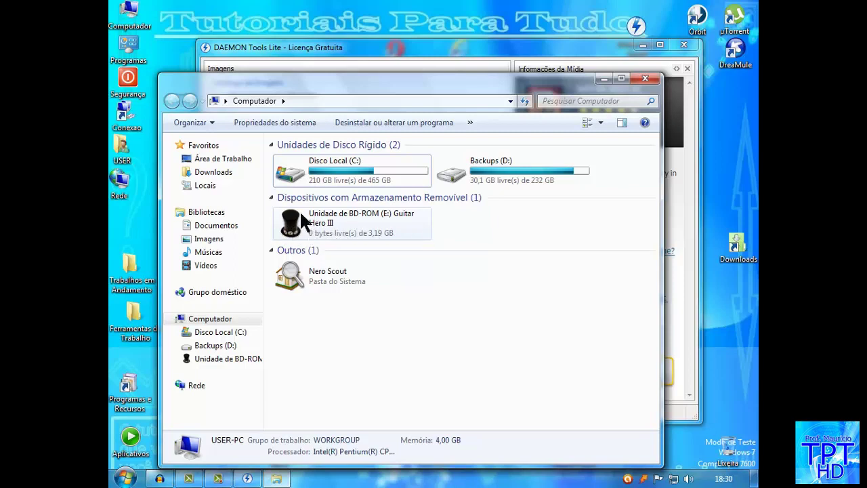
pyautogui.click(365, 234)
pyautogui.doubleClick(312, 228)
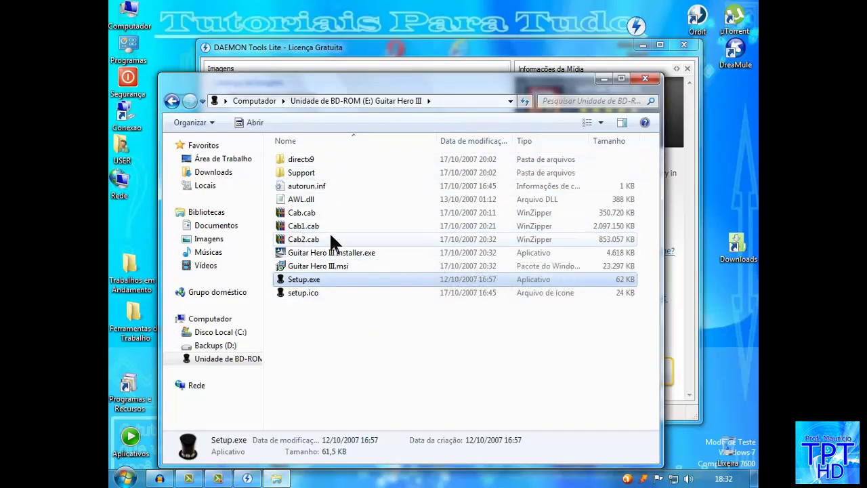
pyautogui.click(172, 101)
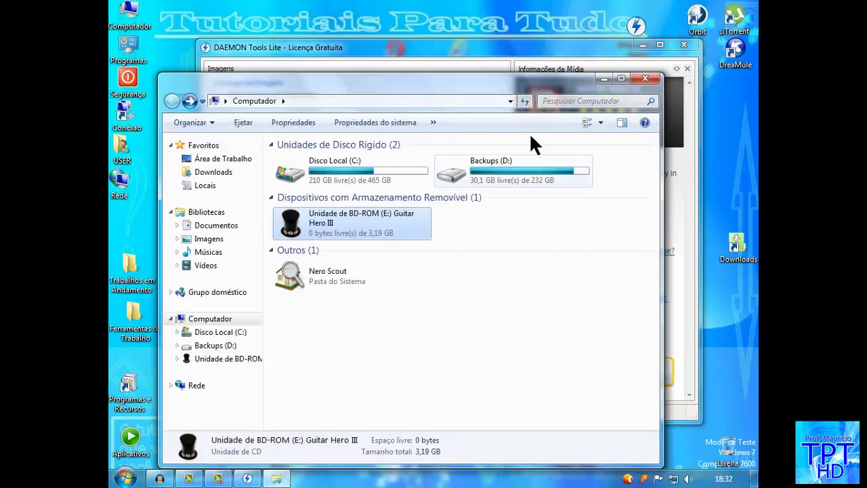
pyautogui.click(644, 77)
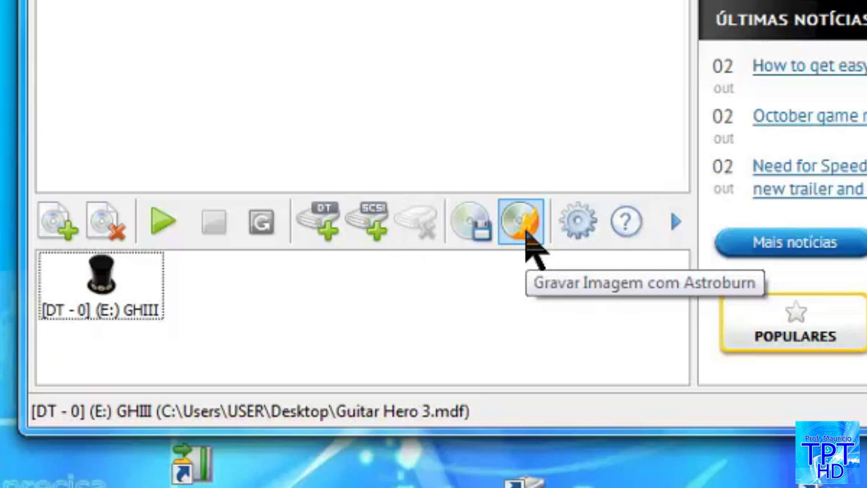
# Step: Try to burn the mounted image with Astroburn and decline installing Astroburn Lite
pyautogui.click(527, 236)
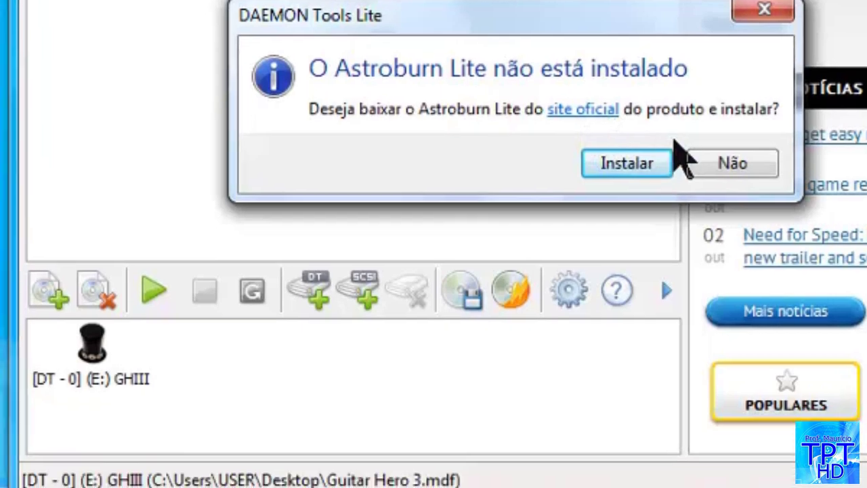
pyautogui.click(691, 259)
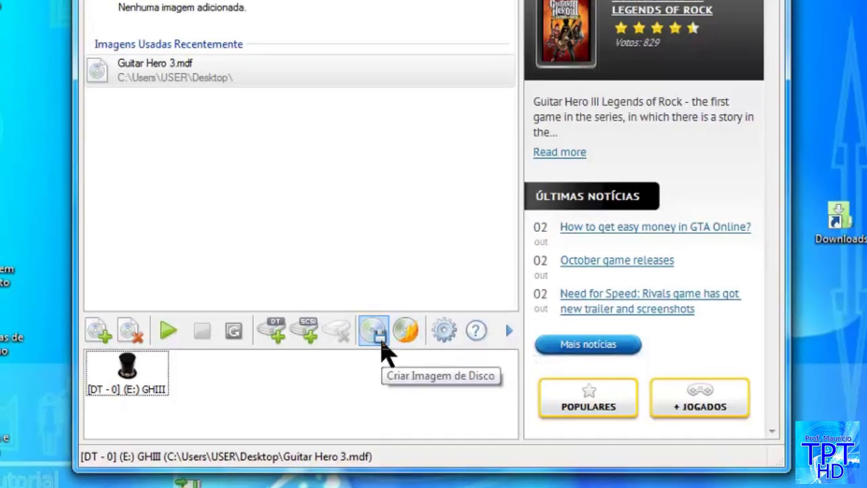
# Step: Start creating a disc image from device (E:) DTSOFT BDROM with the reading speed at 16.0x (22160 KB/s)
pyautogui.click(437, 279)
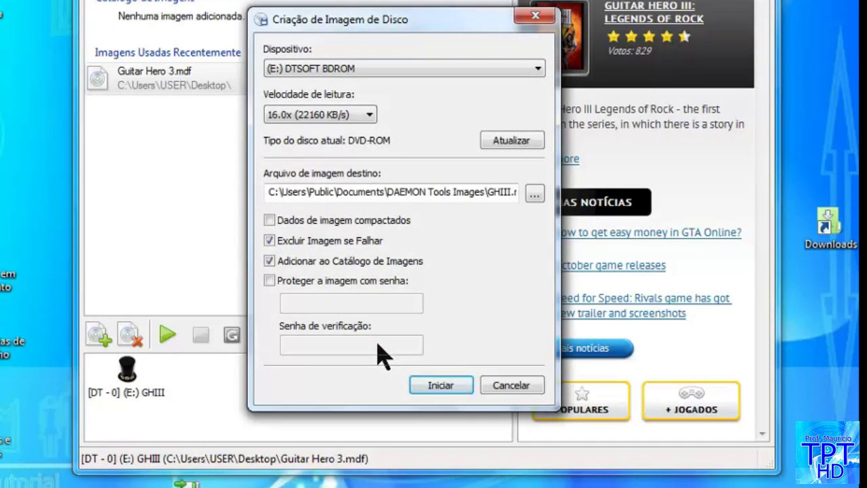
pyautogui.click(538, 69)
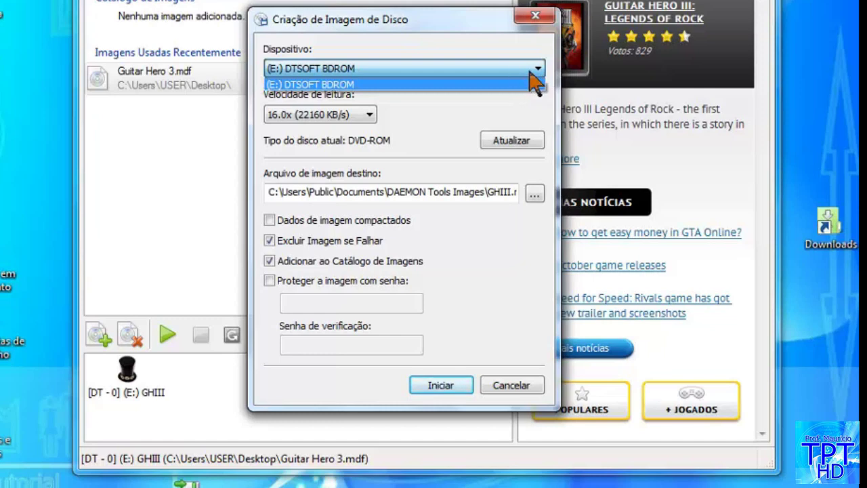
pyautogui.click(531, 73)
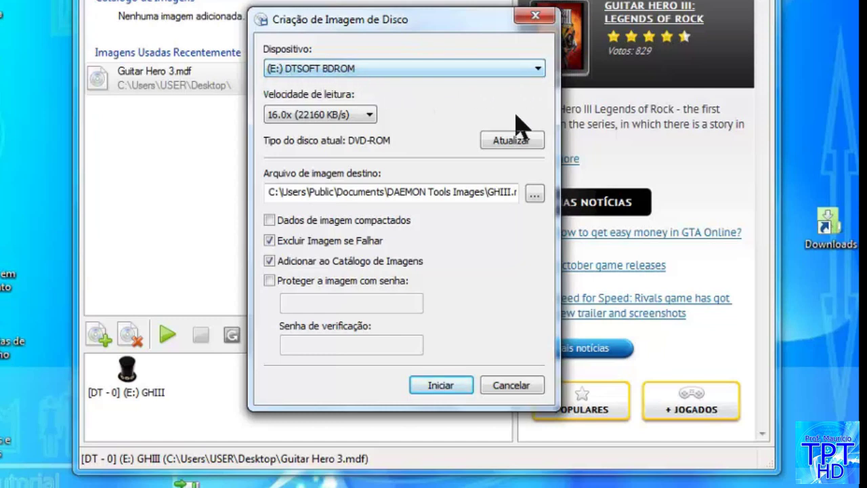
pyautogui.click(371, 116)
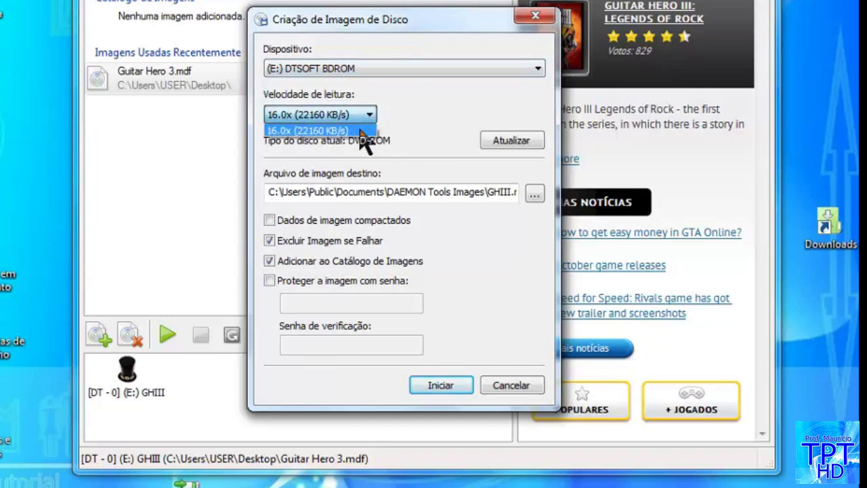
pyautogui.click(359, 127)
pyautogui.click(370, 115)
pyautogui.click(361, 128)
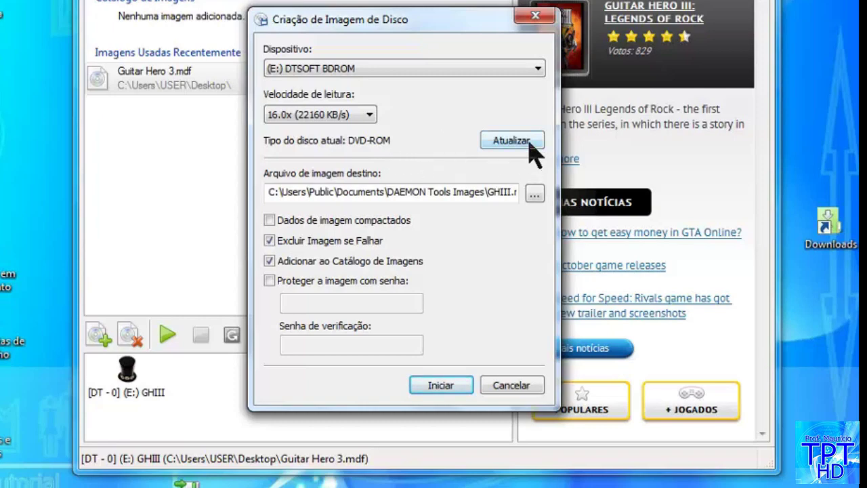
# Step: Set the image destination to the desktop (Área de Trabalho) with the file name GHIIolII.mdx
pyautogui.click(534, 195)
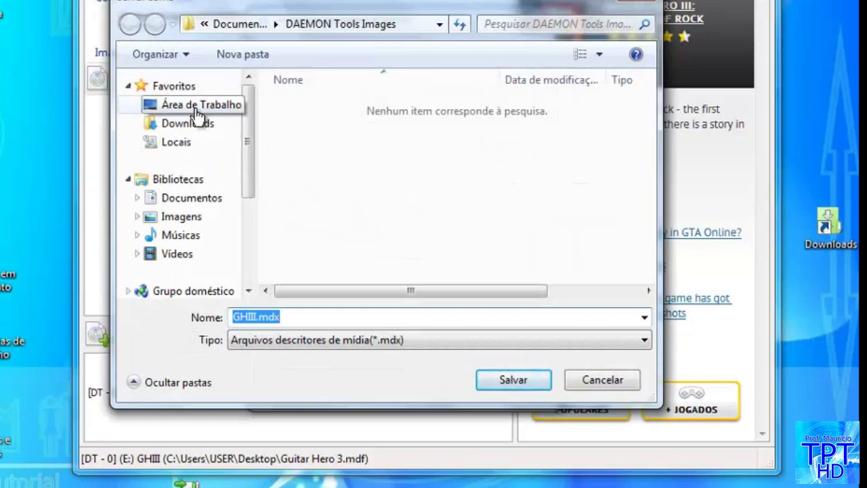
pyautogui.click(198, 105)
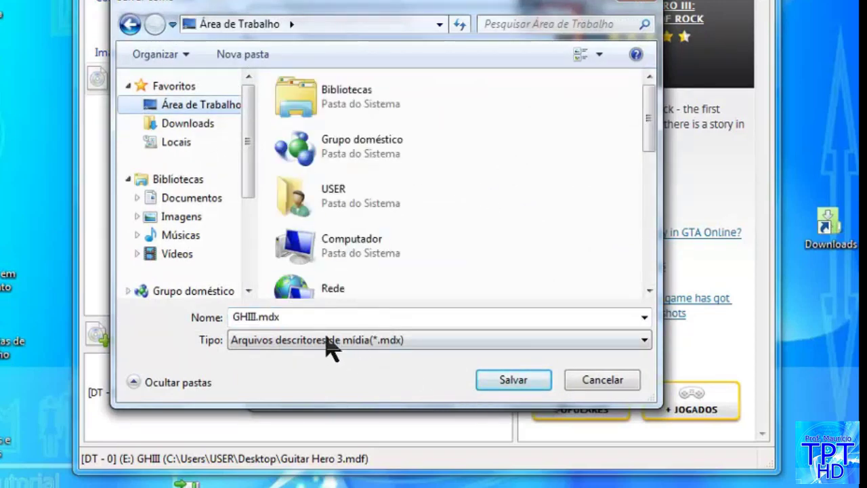
pyautogui.click(259, 318)
pyautogui.doubleClick(259, 318)
pyautogui.click(265, 316)
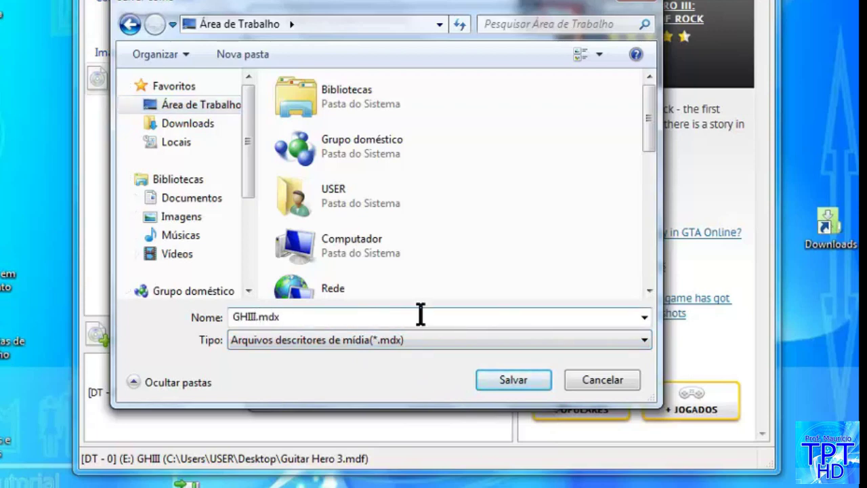
pyautogui.write('olI')
pyautogui.click(524, 380)
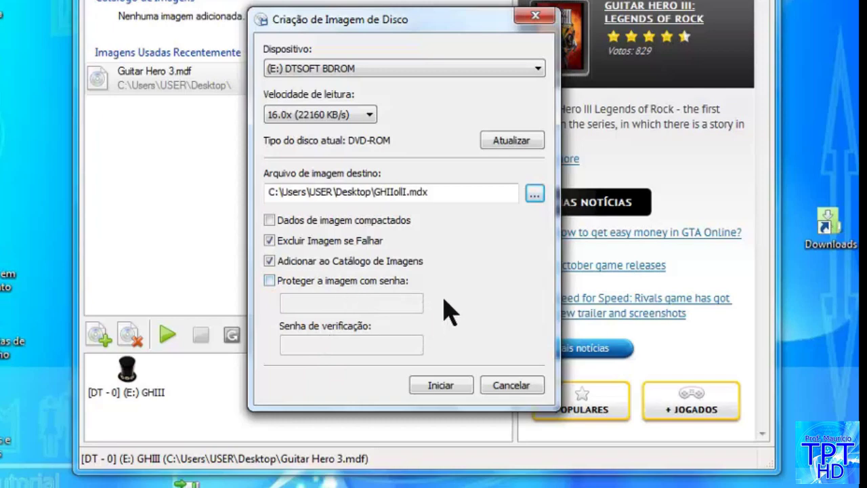
# Step: Create the disc image, close the finished progress window, and compare the new image with Guitar Hero 3.mdf on the desktop
pyautogui.click(440, 385)
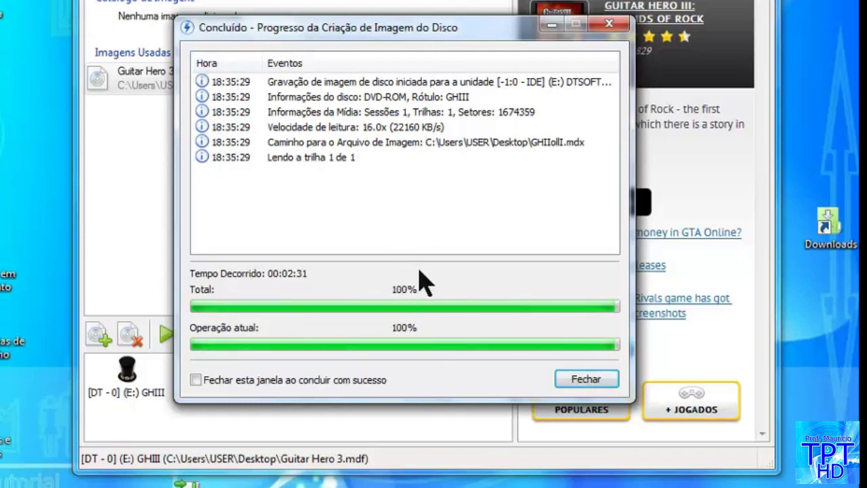
pyautogui.click(597, 381)
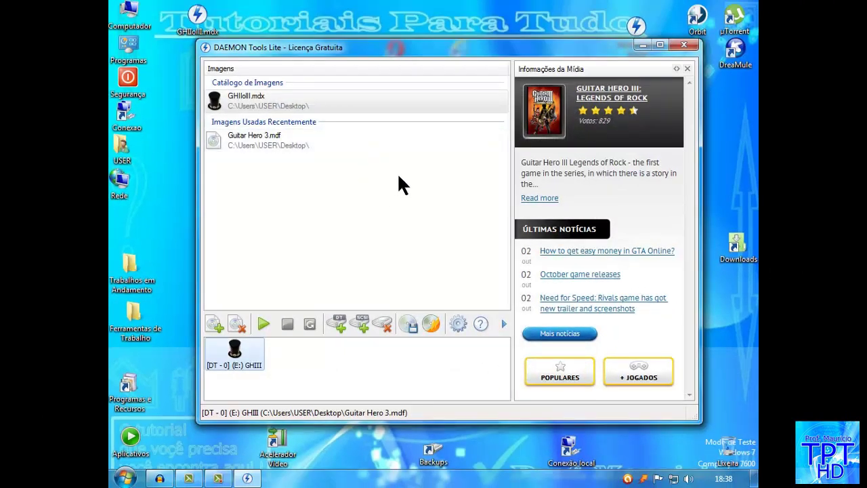
pyautogui.click(643, 45)
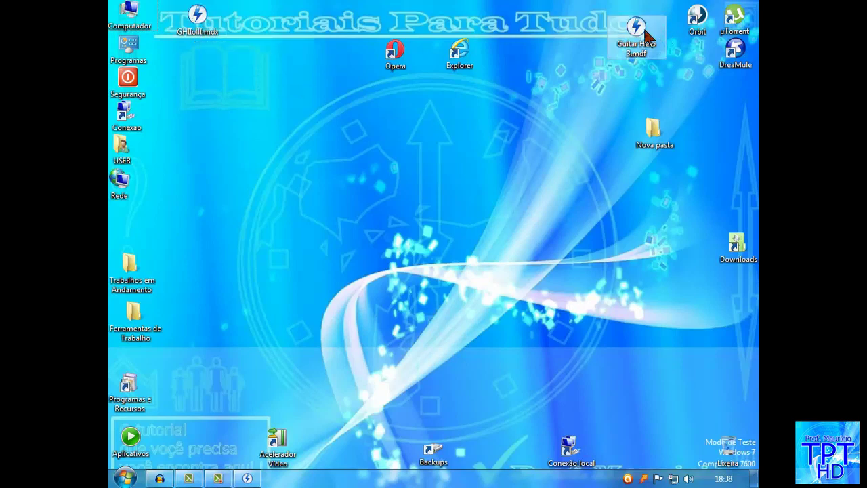
pyautogui.moveTo(645, 36)
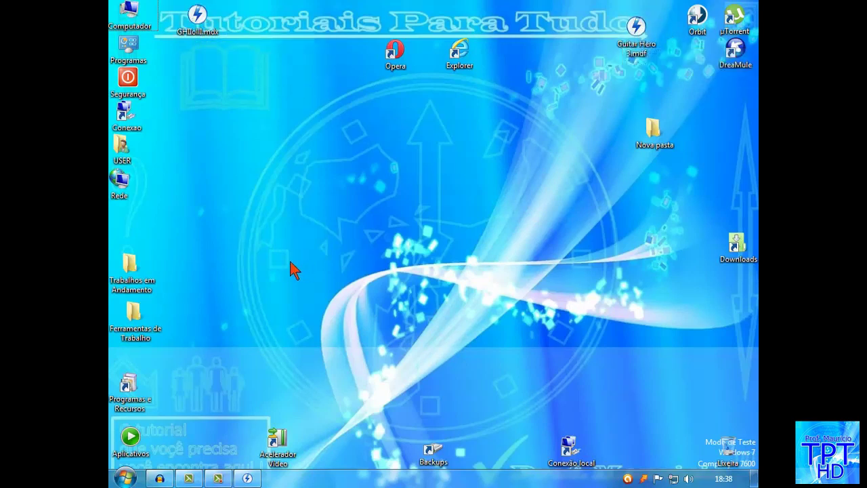
pyautogui.moveTo(248, 479)
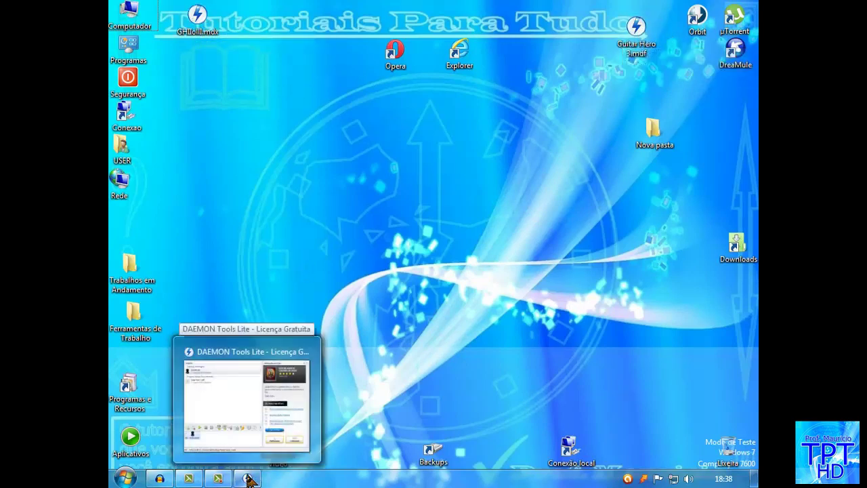
pyautogui.click(270, 393)
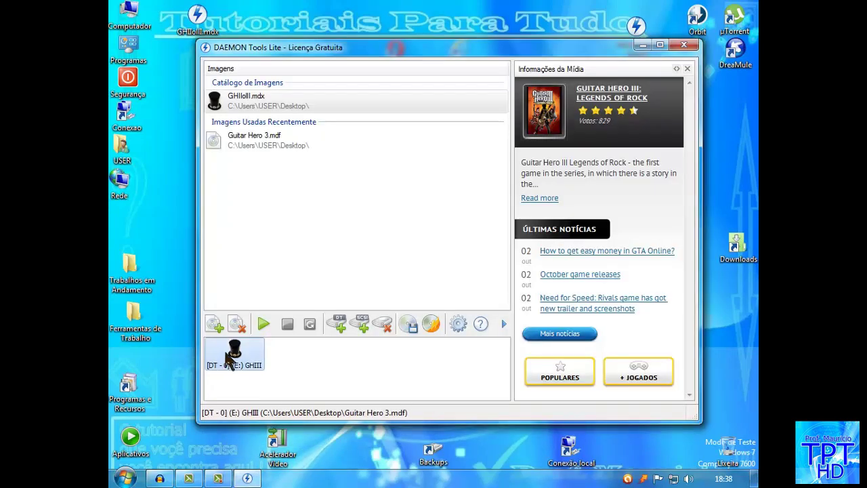
# Step: Unmount Guitar Hero 3.mdf from virtual drive (E:) and mount GHIIolII.mdx from the desktop on it
pyautogui.rightClick(232, 355)
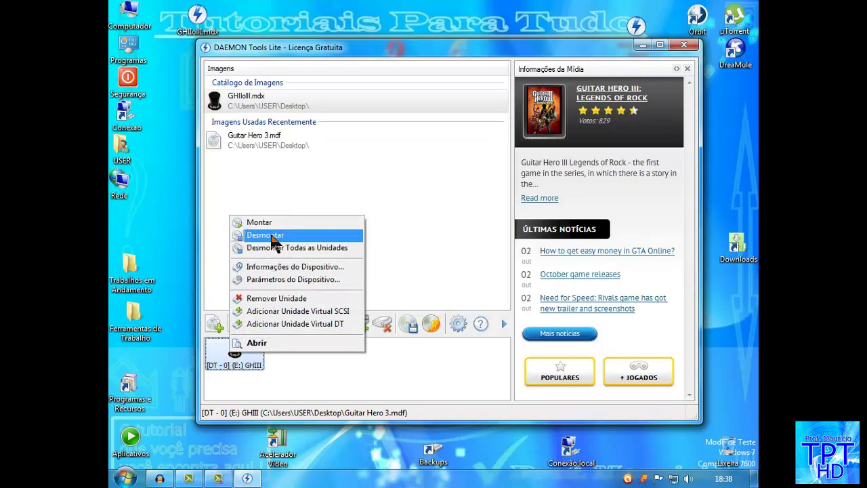
pyautogui.click(271, 237)
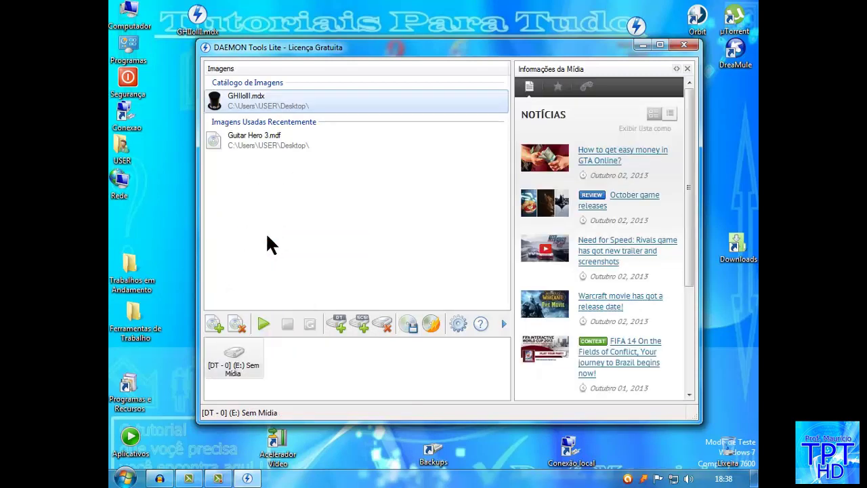
pyautogui.doubleClick(232, 359)
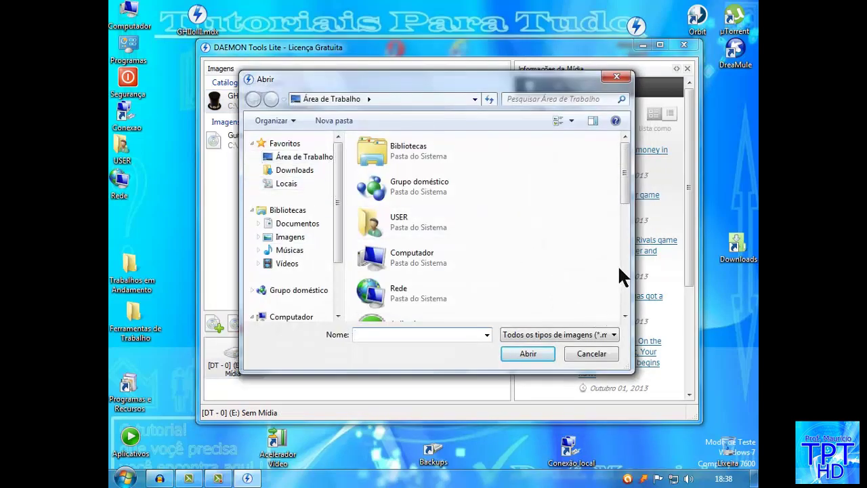
pyautogui.moveTo(629, 194); pyautogui.dragTo(640, 342)
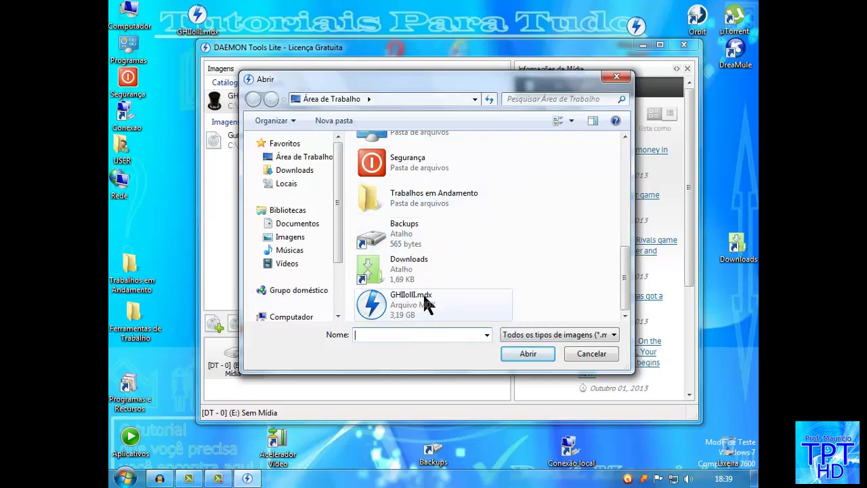
pyautogui.click(378, 300)
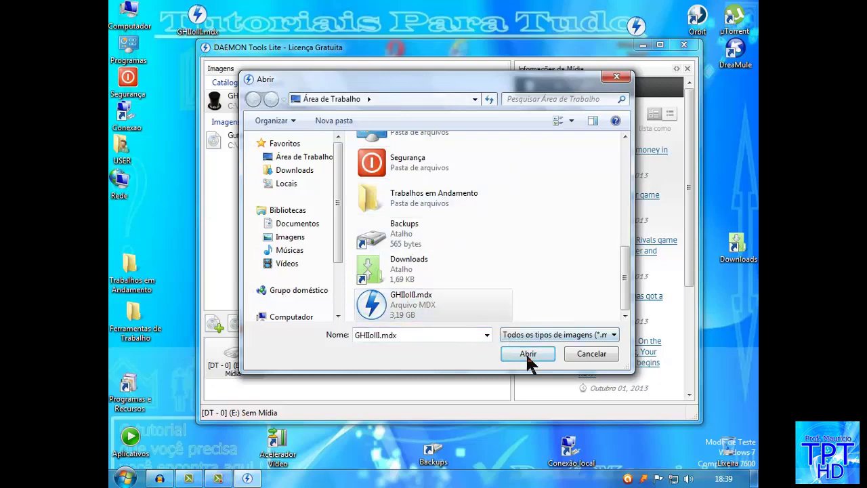
pyautogui.click(528, 353)
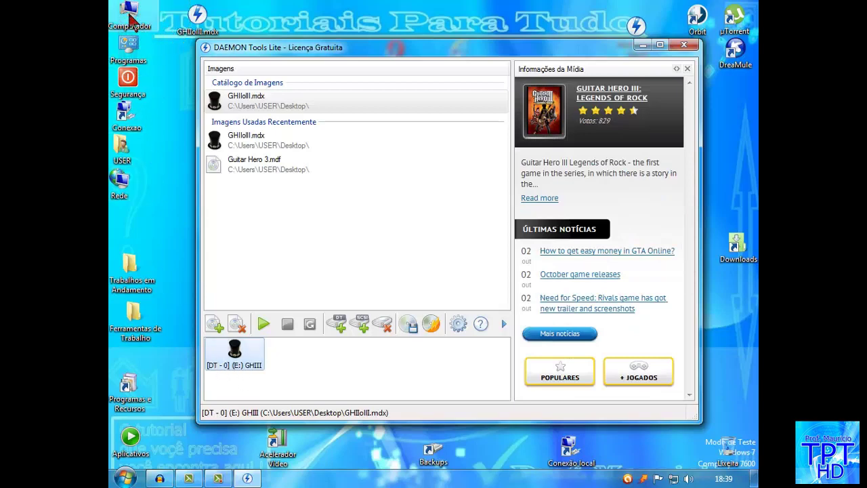
# Step: Open the mounted Guitar Hero III drive (E:) from Computador to check it, and unmount its image
pyautogui.doubleClick(131, 20)
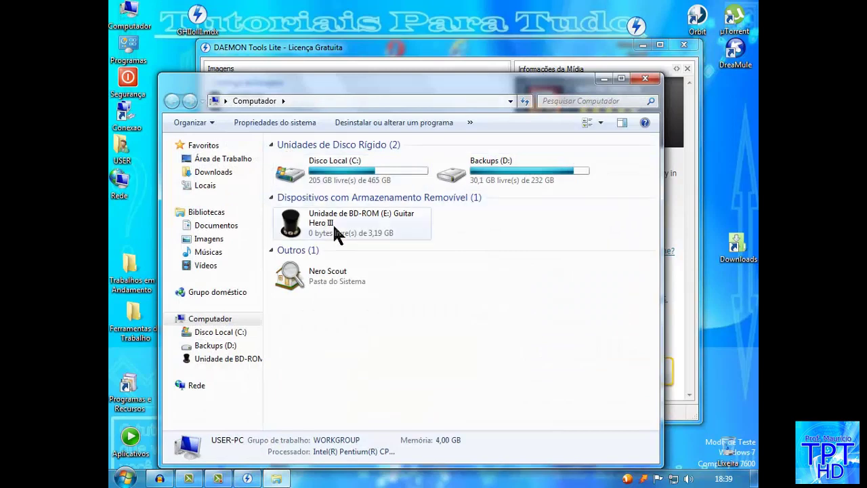
pyautogui.doubleClick(298, 227)
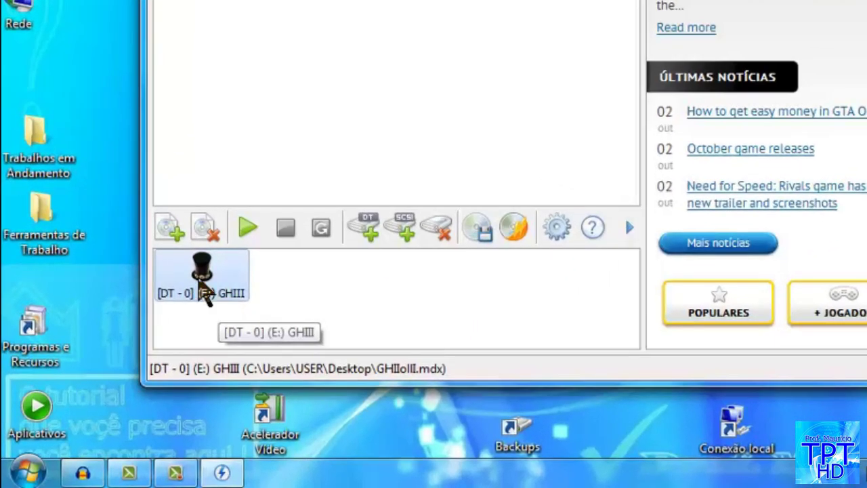
pyautogui.doubleClick(203, 285)
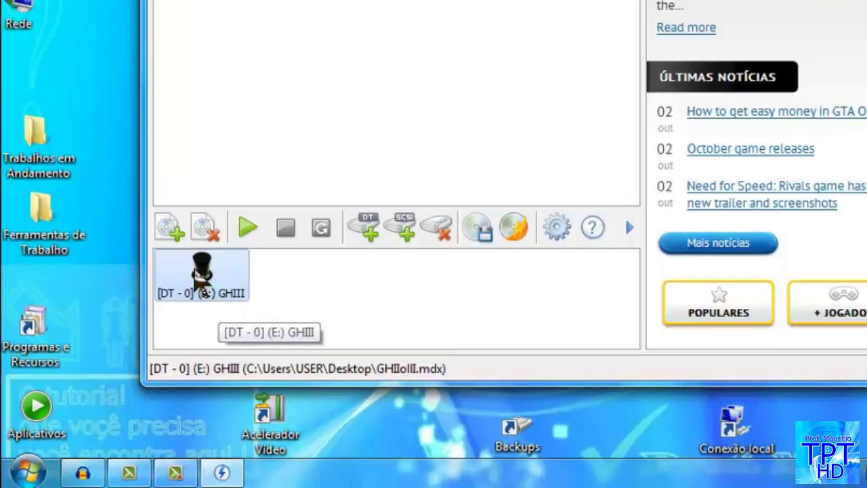
pyautogui.rightClick(202, 274)
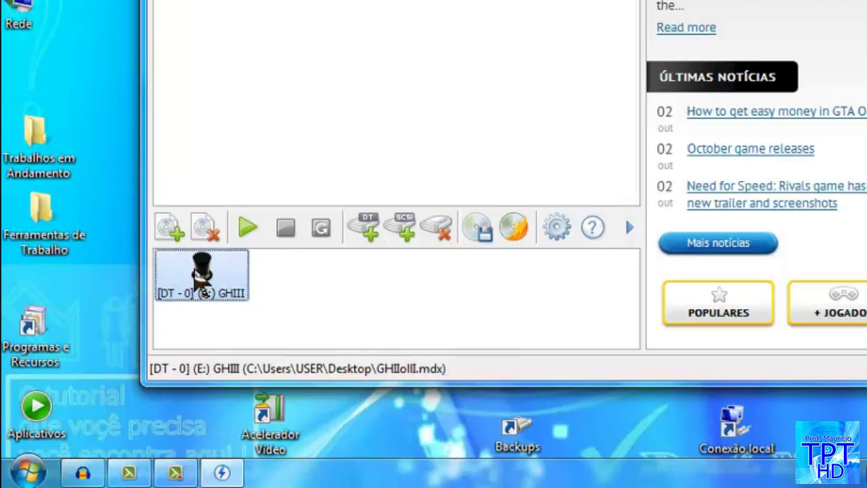
pyautogui.click(217, 82)
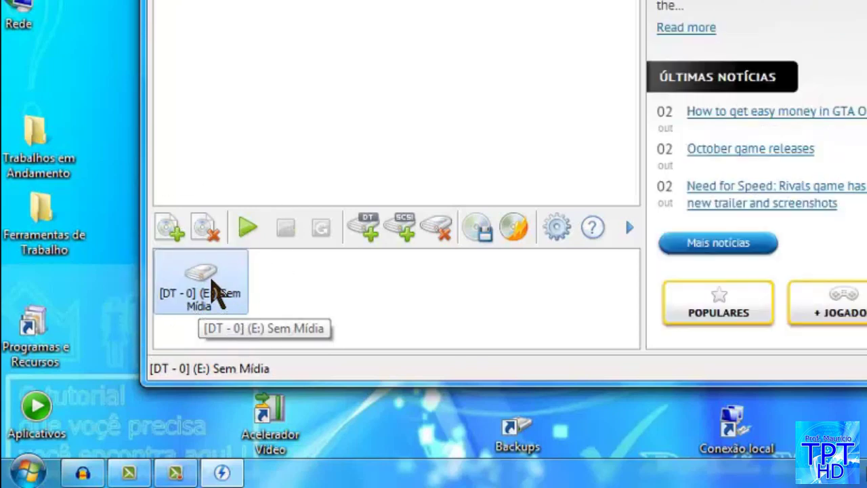
# Step: Review the empty drive's available actions and remove GHIIolII.mdx from Catálogo de Imagens, confirming the deletion
pyautogui.rightClick(224, 298)
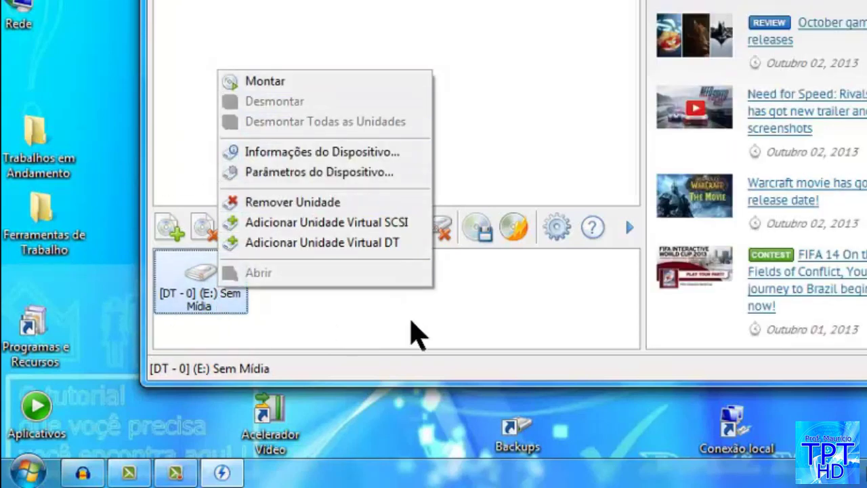
pyautogui.click(413, 332)
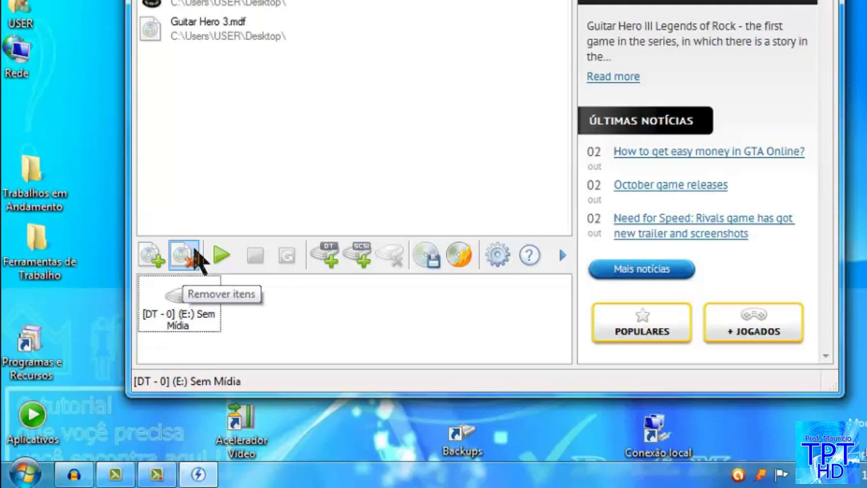
pyautogui.click(195, 252)
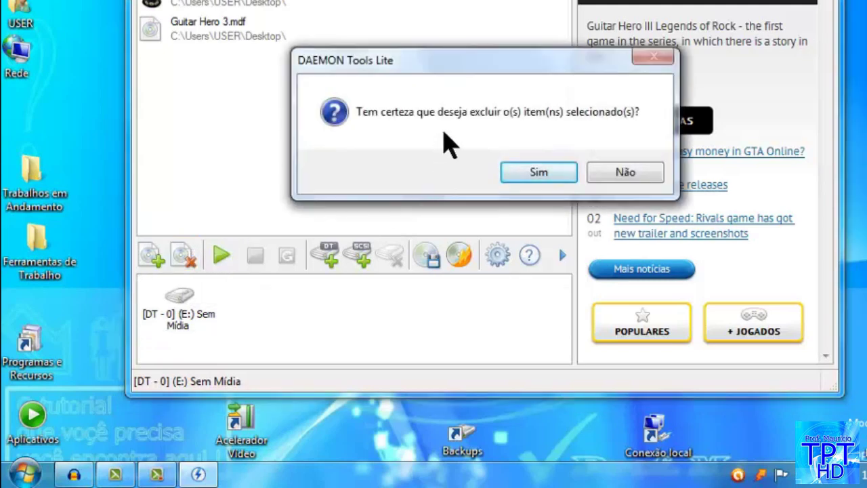
pyautogui.click(531, 177)
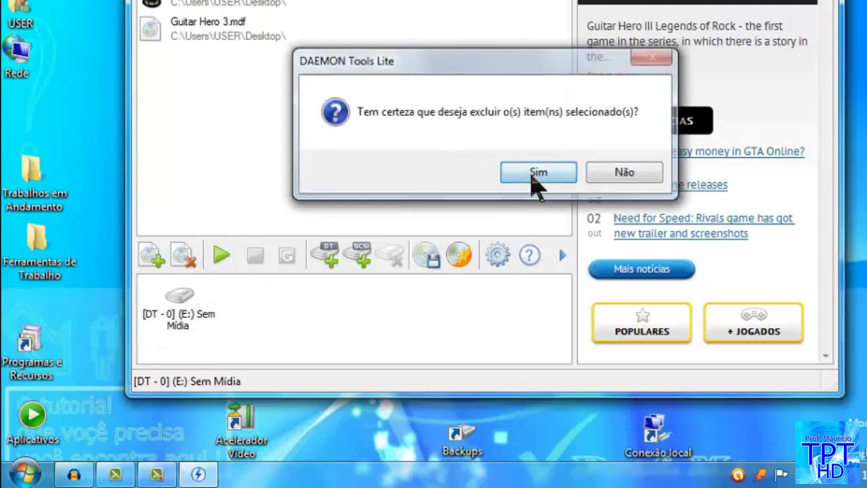
# Step: Examine which actions are available for the empty virtual drive [DT - 0] (E:), including its removal option
pyautogui.click(205, 322)
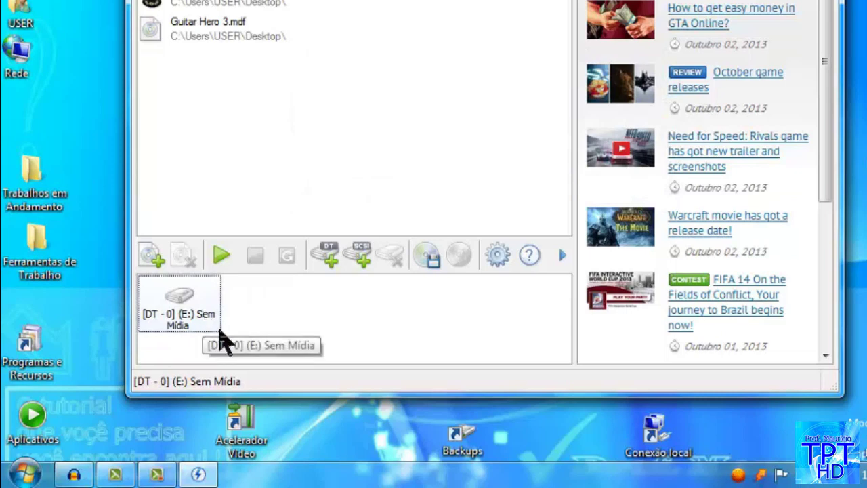
pyautogui.rightClick(192, 308)
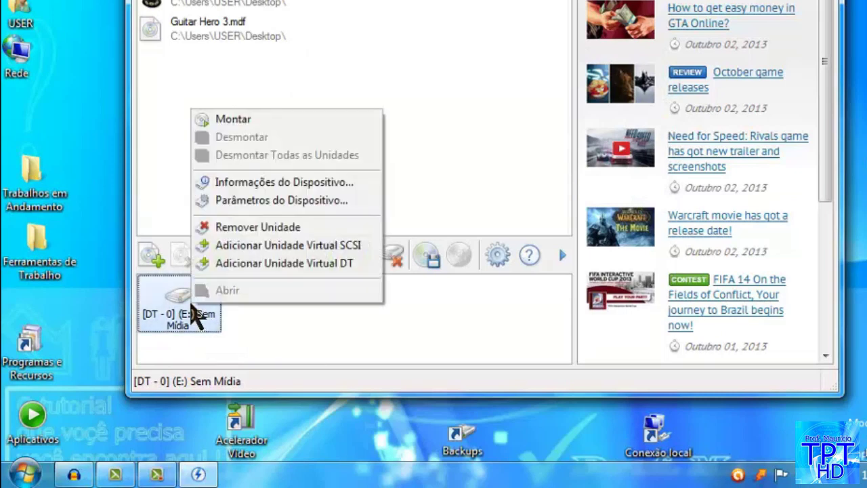
pyautogui.click(291, 359)
pyautogui.rightClick(201, 314)
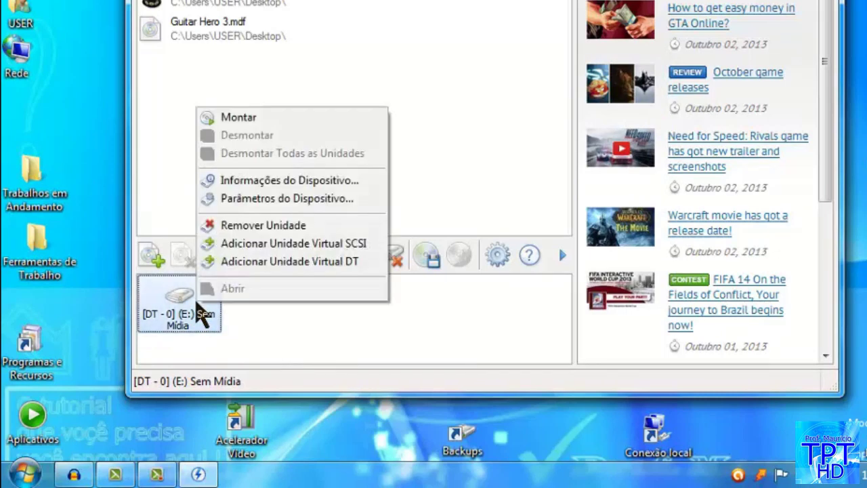
pyautogui.click(310, 351)
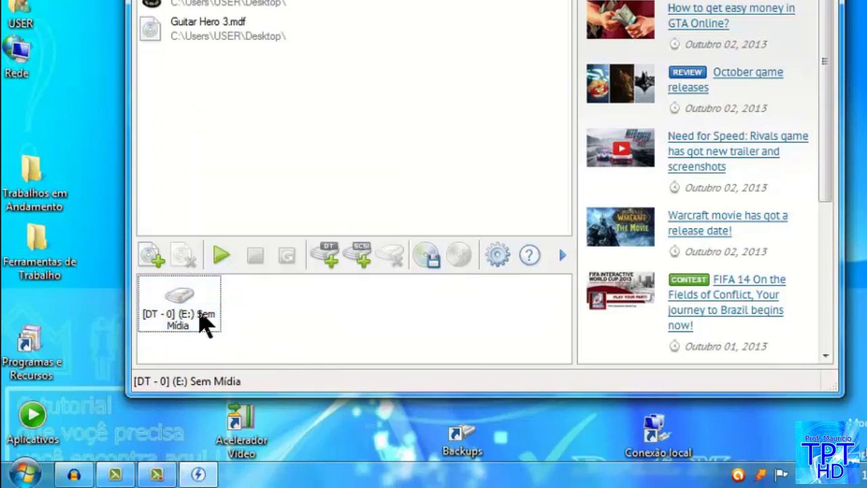
pyautogui.click(191, 319)
pyautogui.rightClick(185, 310)
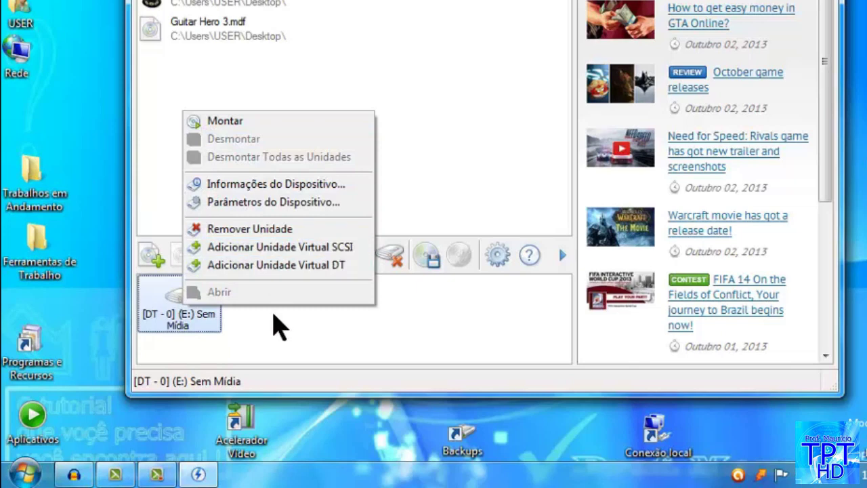
pyautogui.click(277, 326)
pyautogui.rightClick(190, 294)
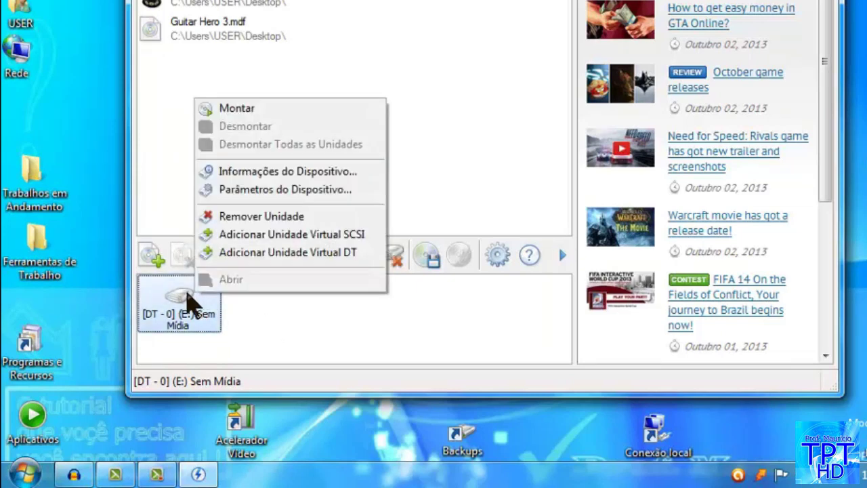
pyautogui.click(271, 348)
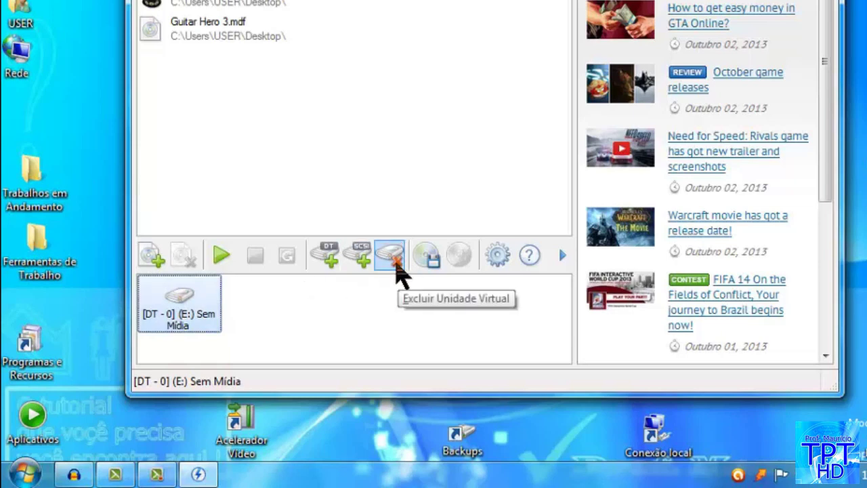
# Step: Delete the empty virtual drive (E:), close the program, and check the remaining drives in Computador
pyautogui.click(396, 266)
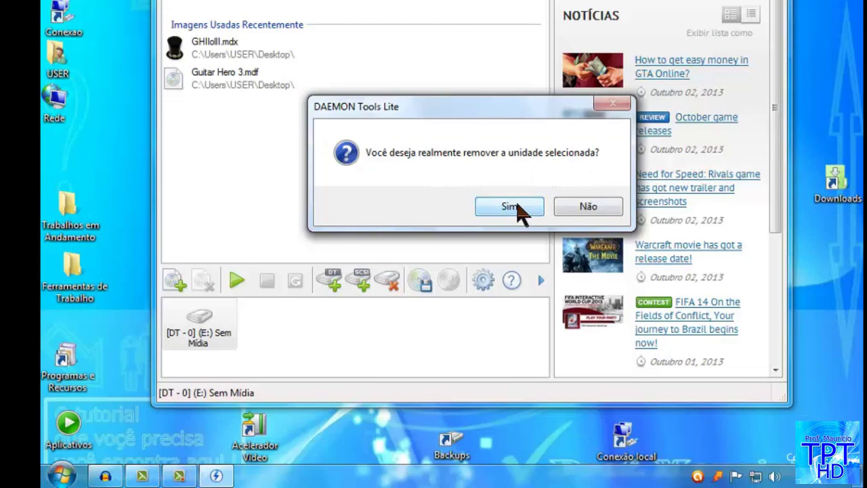
pyautogui.click(539, 174)
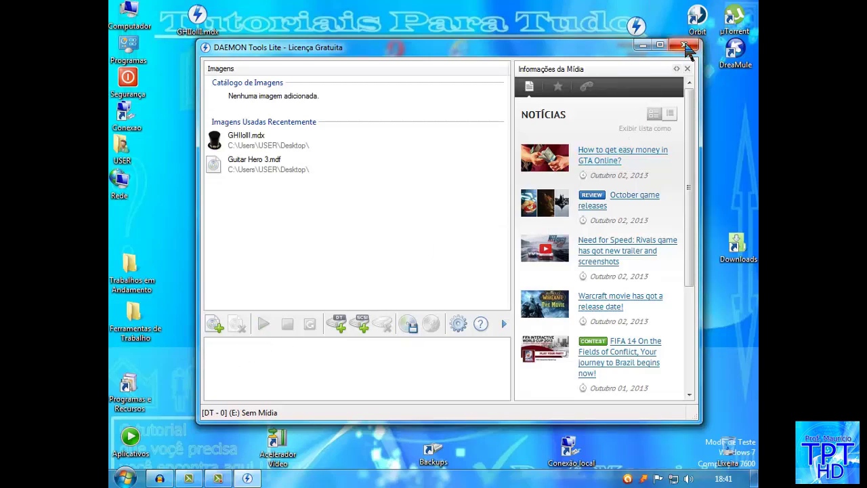
pyautogui.click(684, 46)
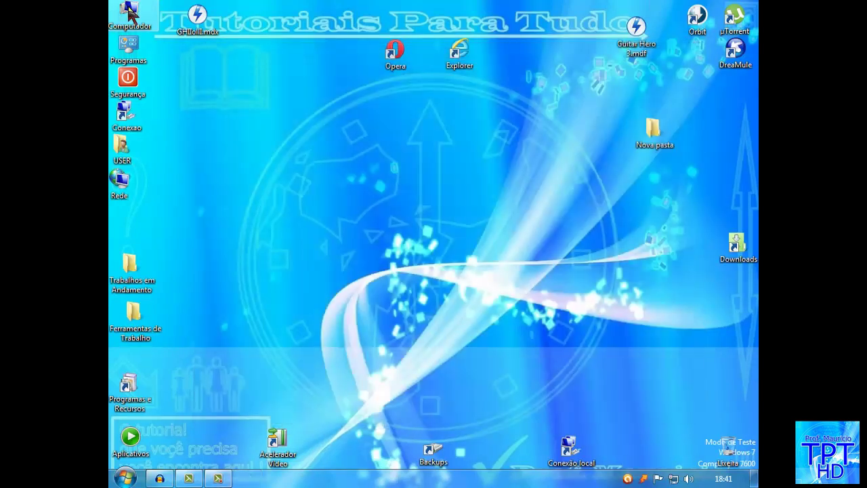
pyautogui.doubleClick(128, 10)
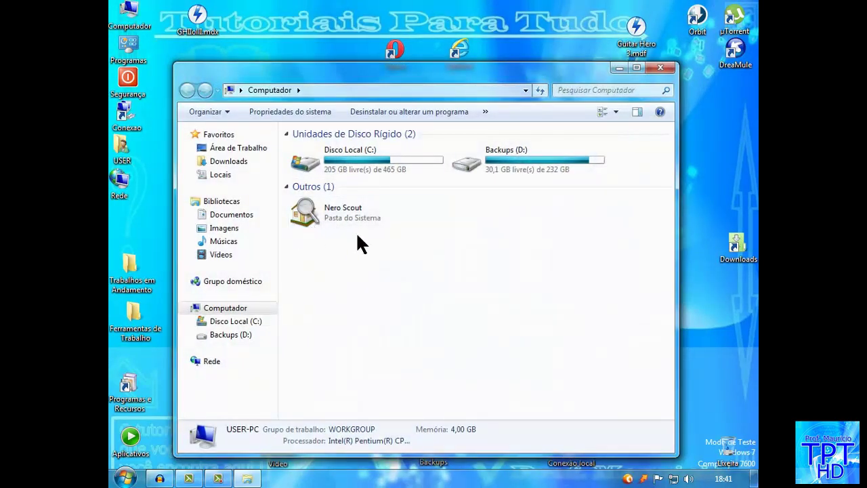